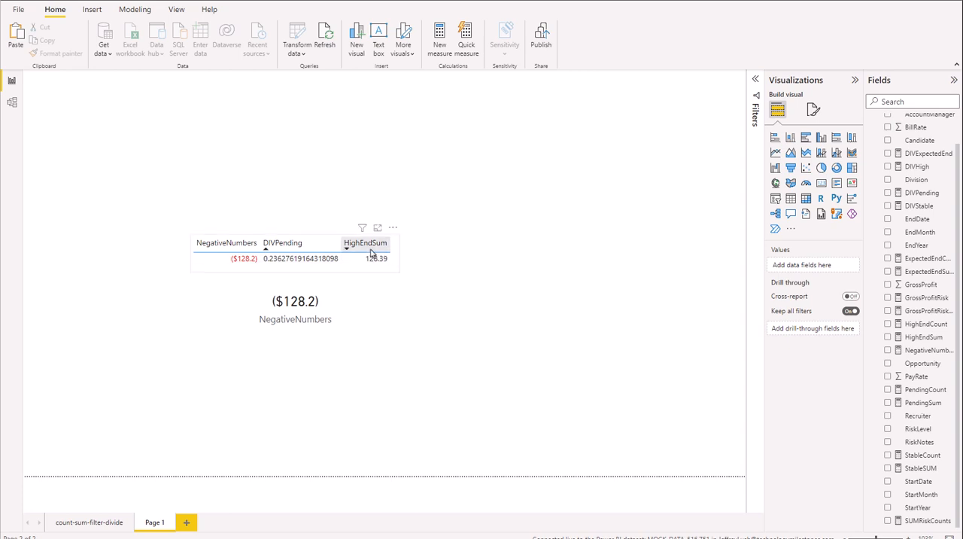
Inspect the formula and format of the NegativeNumbers measure shown in the card visual.
left_click(303, 310)
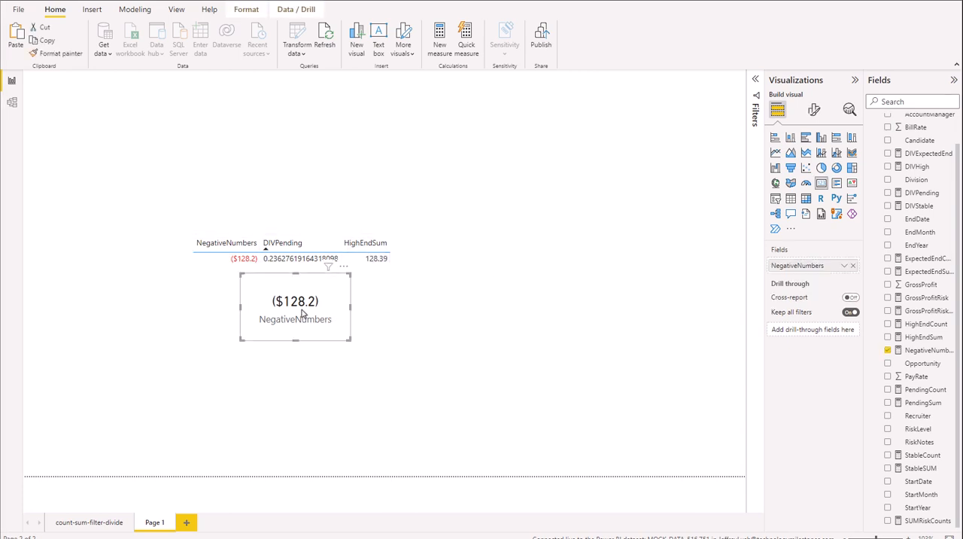
left_click(927, 350)
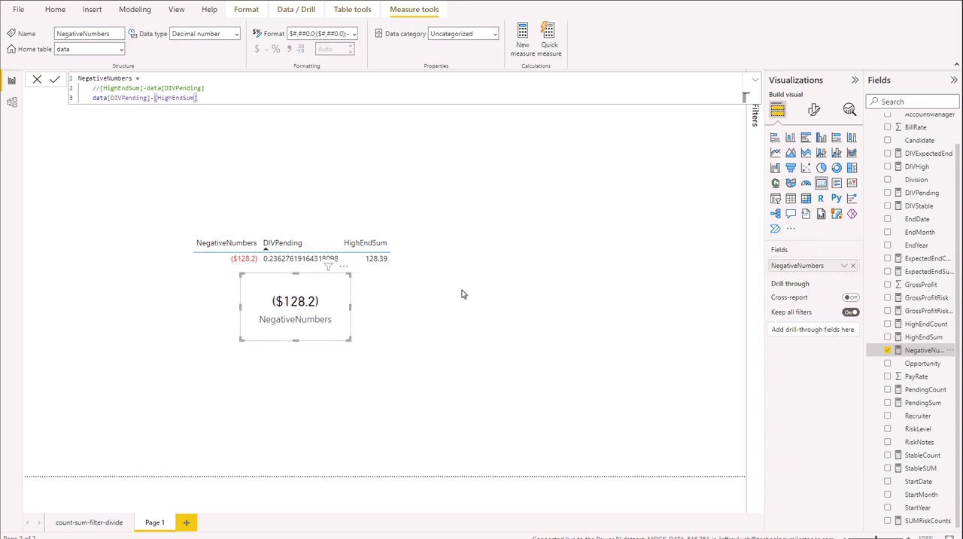
left_click(521, 290)
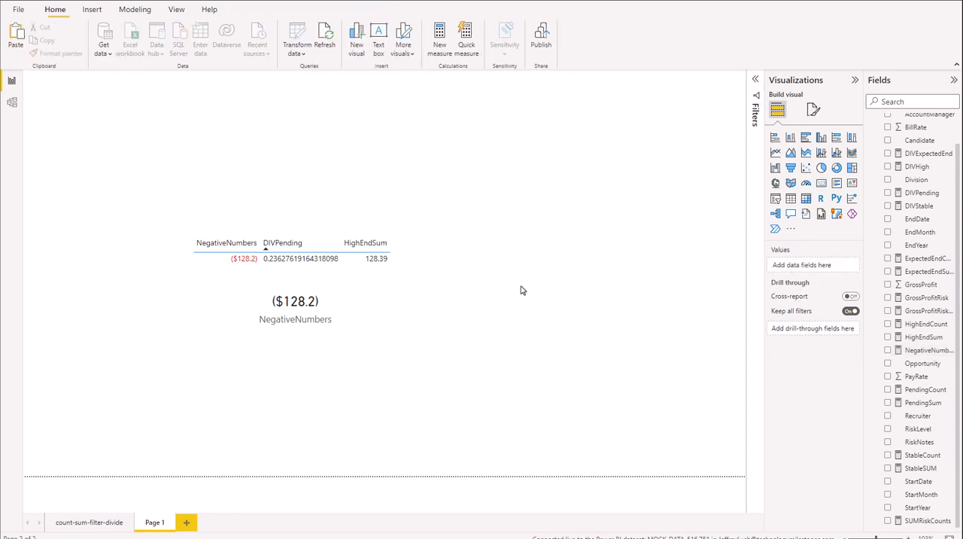
Edit the NegativeNumbers measure so [HighEndSum]-data[DIVPending] is active and data[DIVPending]-[HighEndSum] is commented out, and commit the formula.
left_click(328, 298)
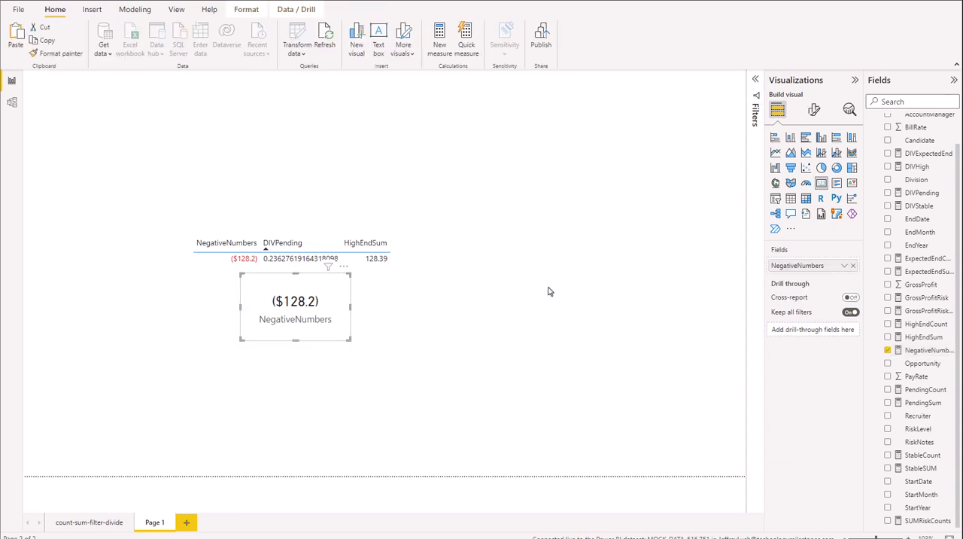
left_click(920, 351)
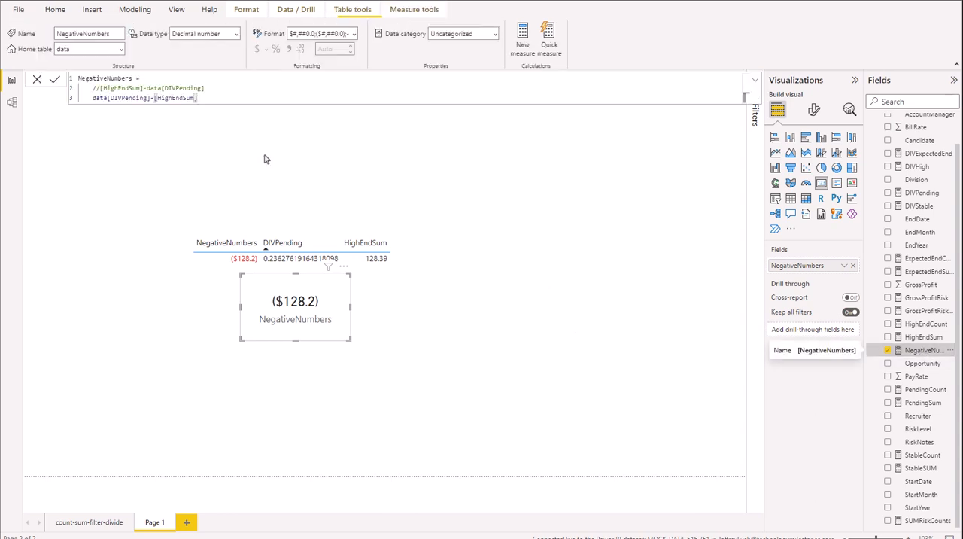
left_click(100, 88)
key("BackSpace")
key("BackSpace")
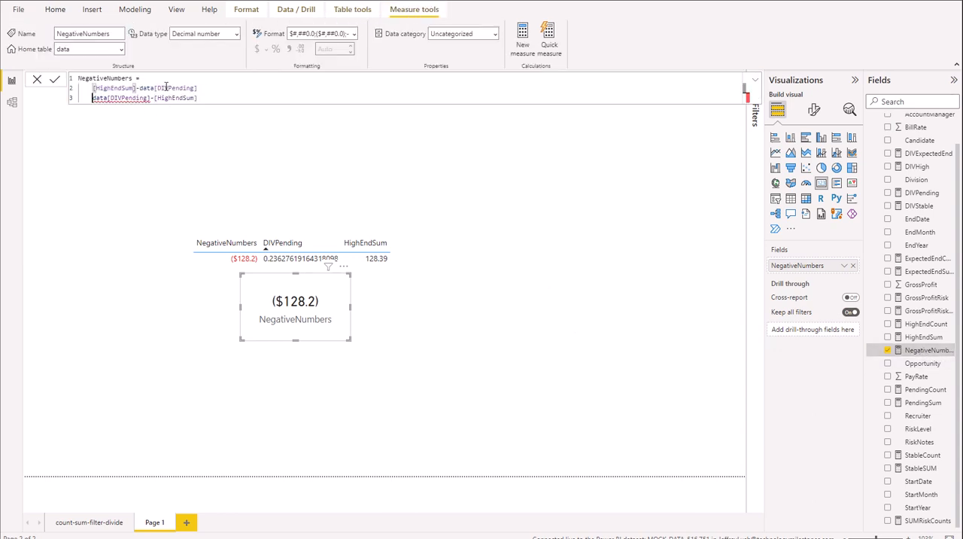
type("//")
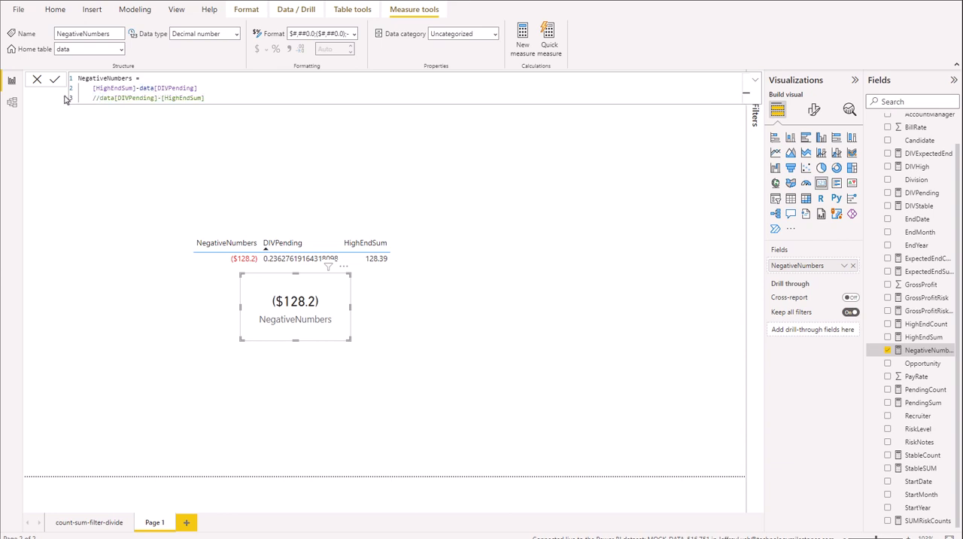
left_click(55, 80)
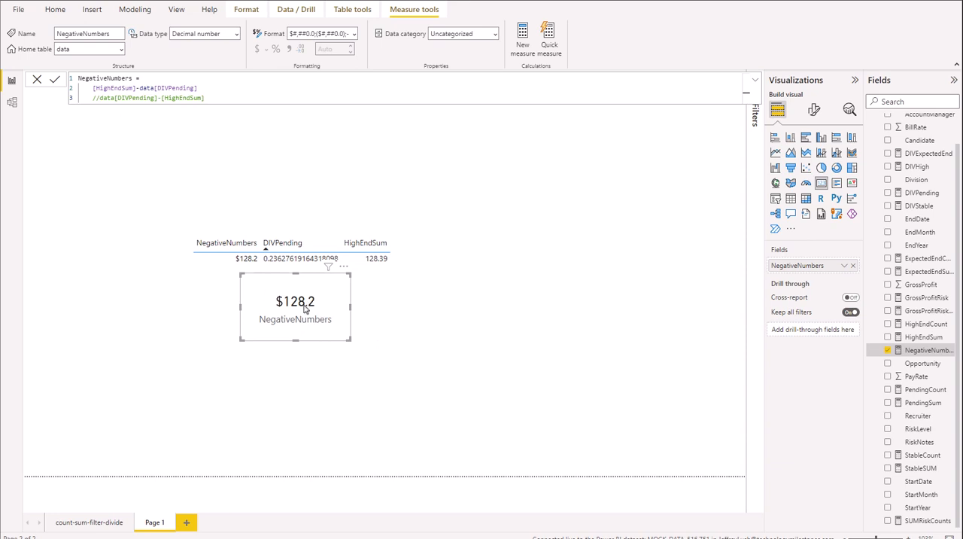
Switch the NegativeNumbers measure back to data[DIVPending]-[HighEndSum], comment out [HighEndSum]-data[DIVPending], and commit the formula.
right_click(931, 351)
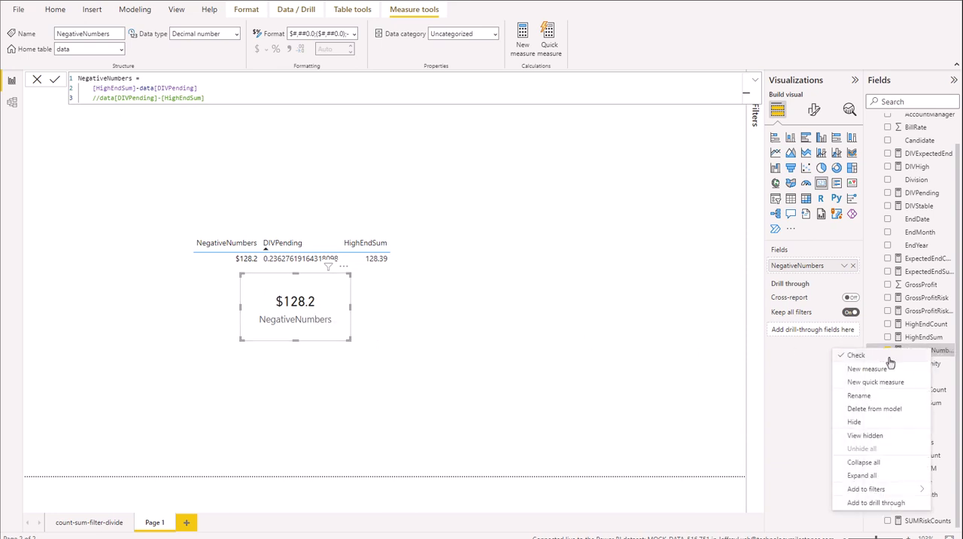
left_click(944, 357)
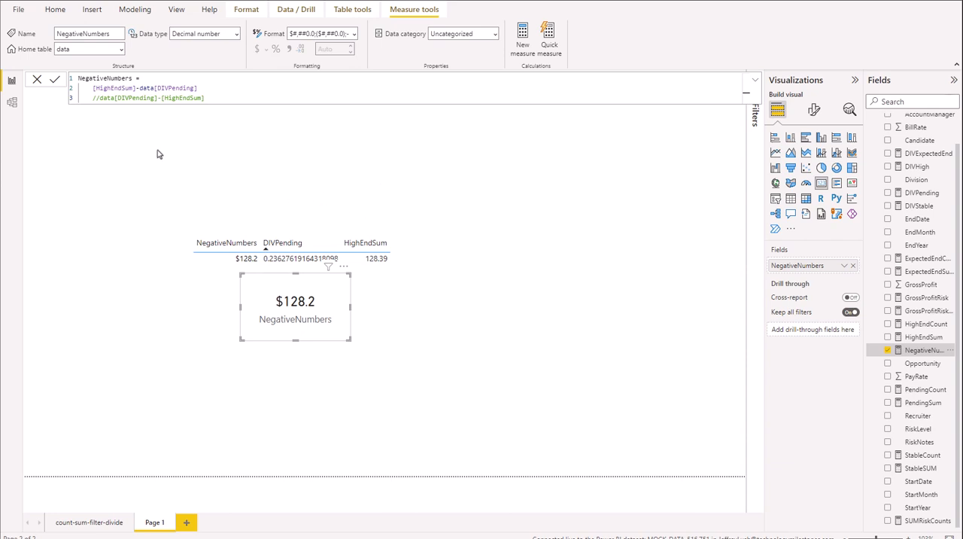
left_click(101, 99)
key("BackSpace")
key("BackSpace")
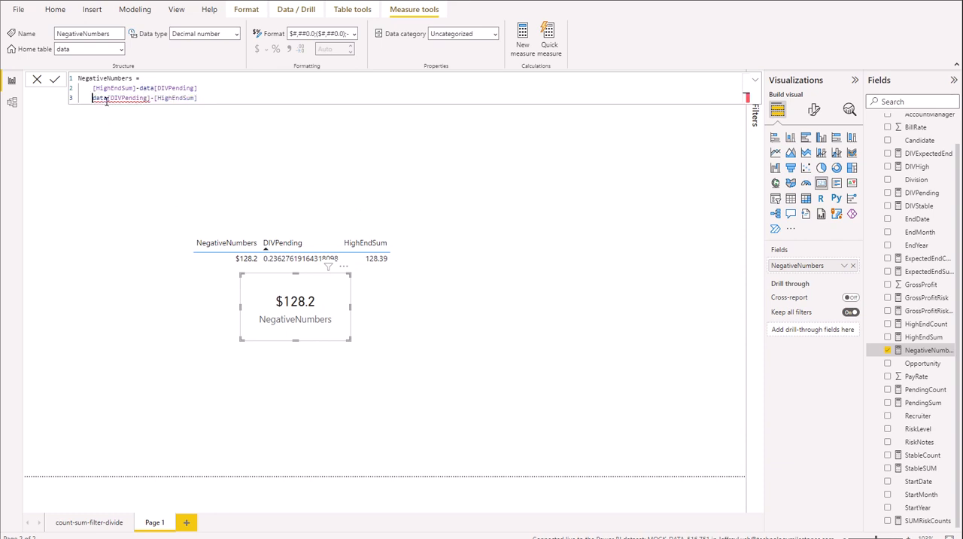
key("Up")
type("//")
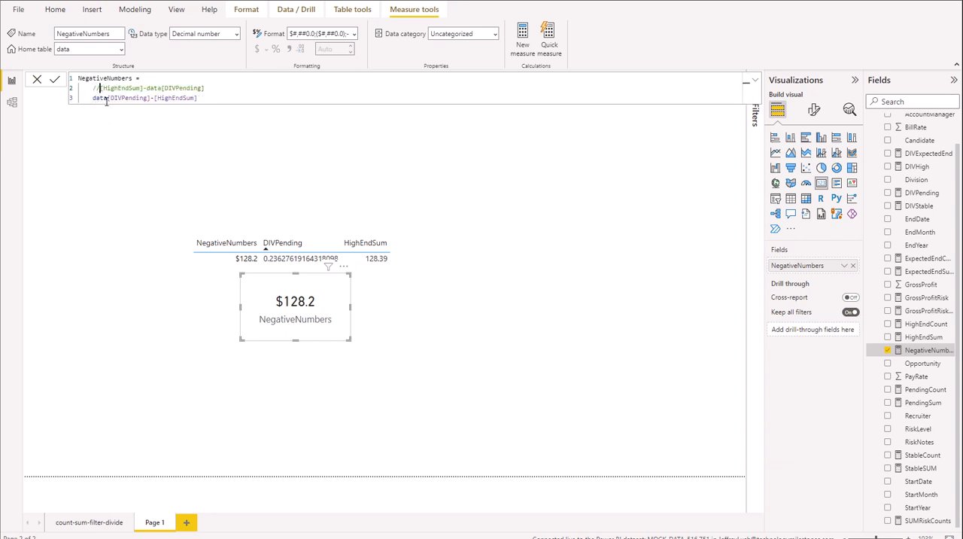
left_click(54, 79)
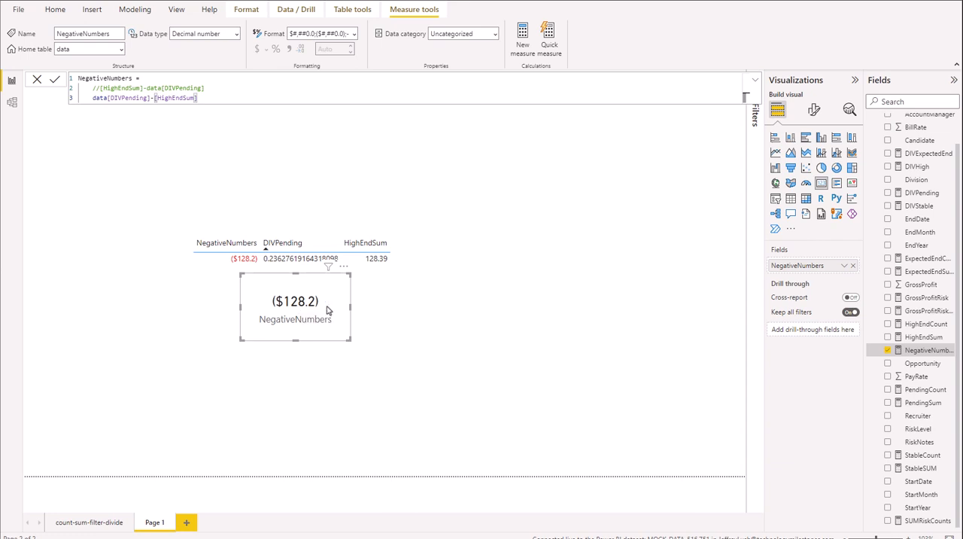
Check which field options the card visual offers for NegativeNumbers, and deselect the card.
left_click(844, 265)
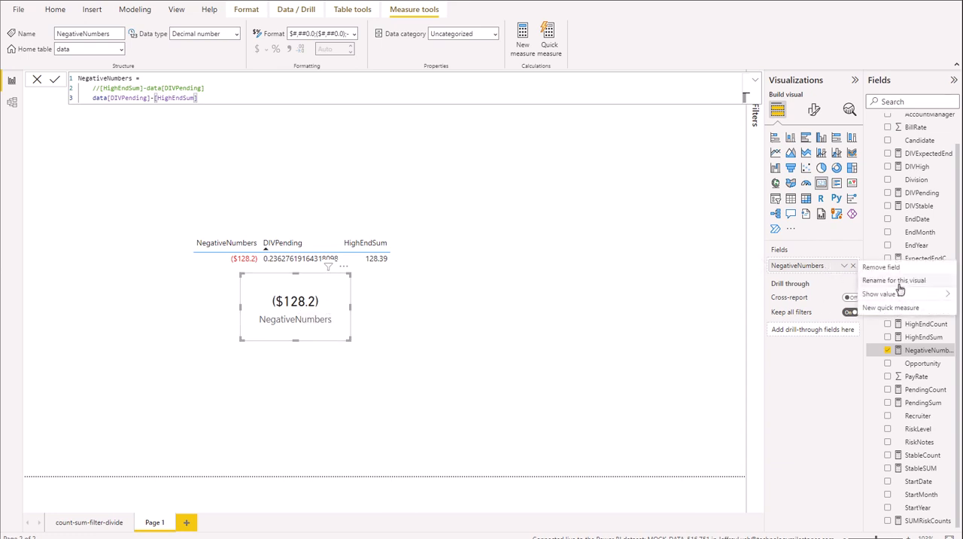
mouse_move(902, 300)
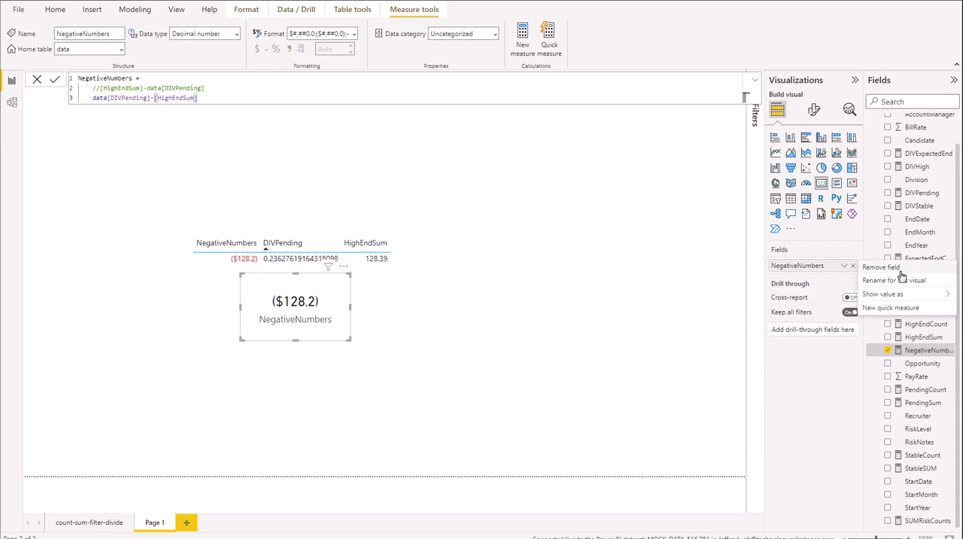
left_click(608, 302)
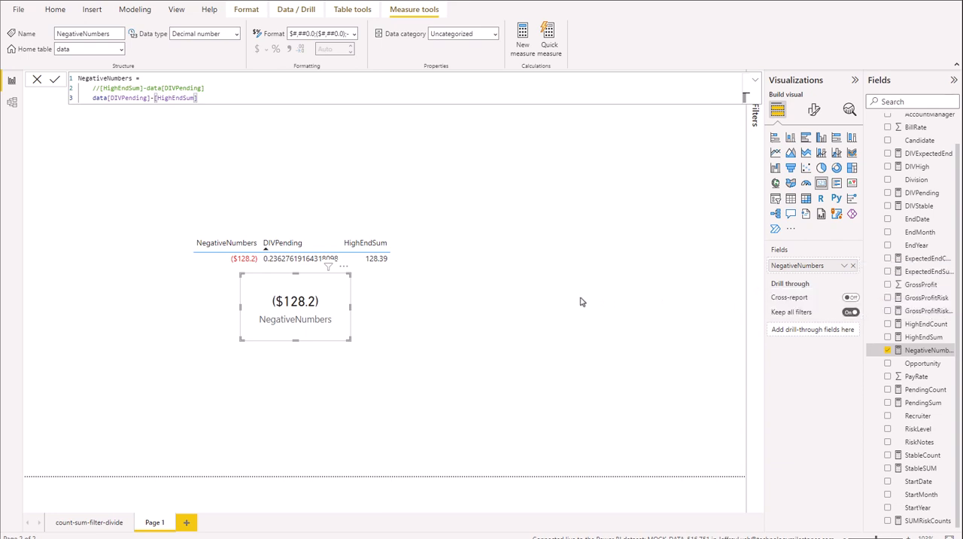
left_click(430, 302)
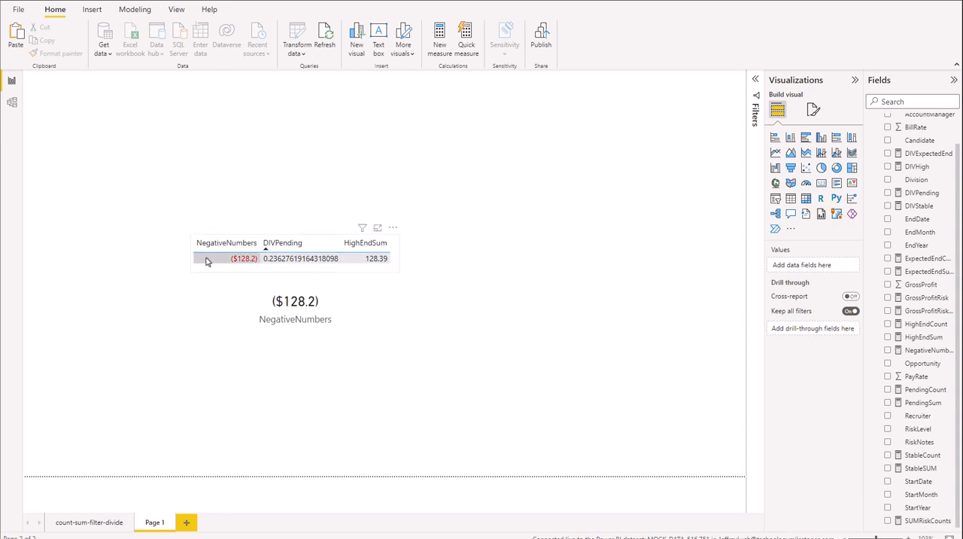
Open the font color conditional formatting settings for the NegativeNumbers column of the table visual.
left_click(393, 272)
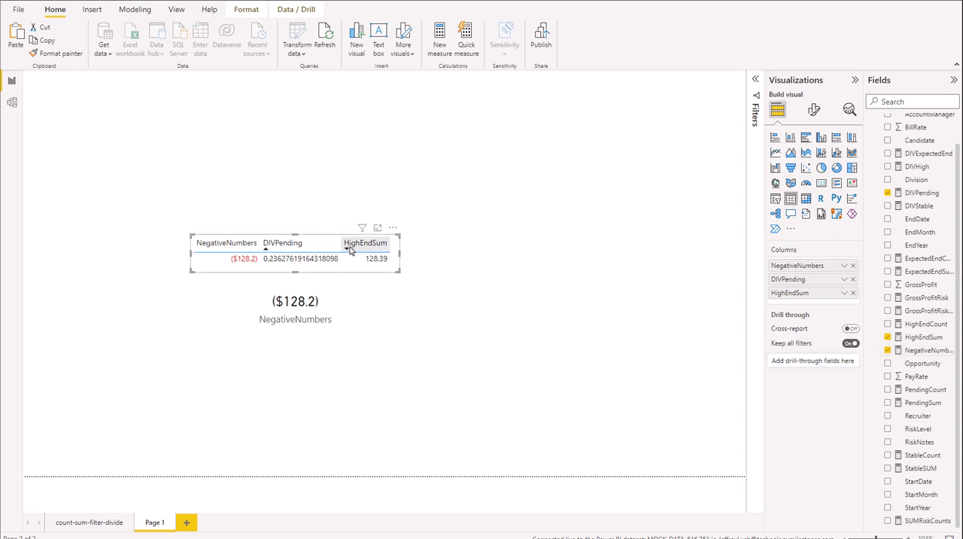
right_click(813, 270)
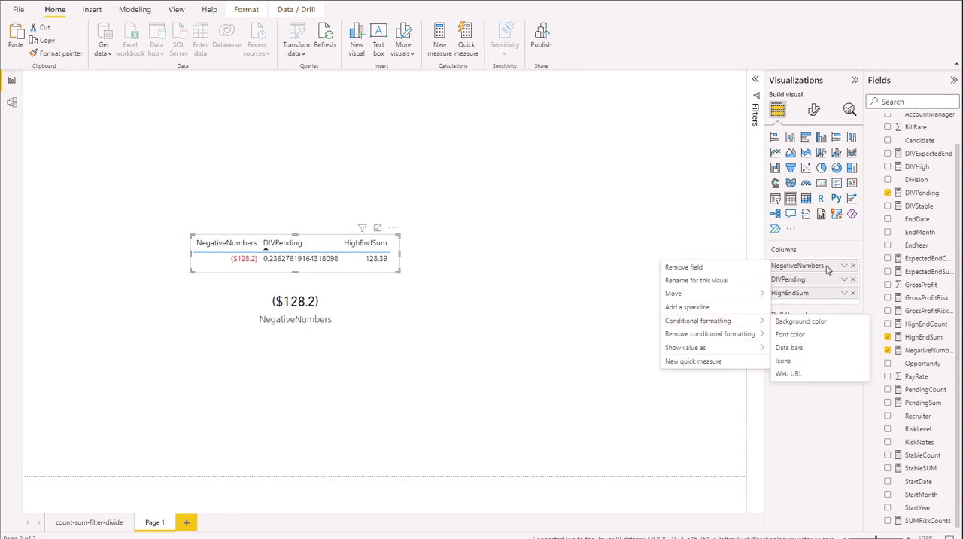
left_click(845, 268)
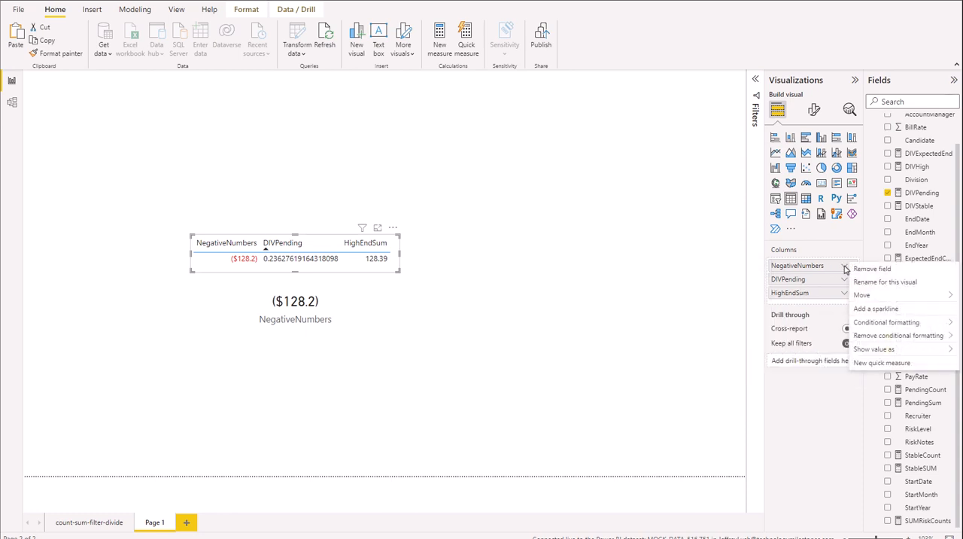
mouse_move(887, 322)
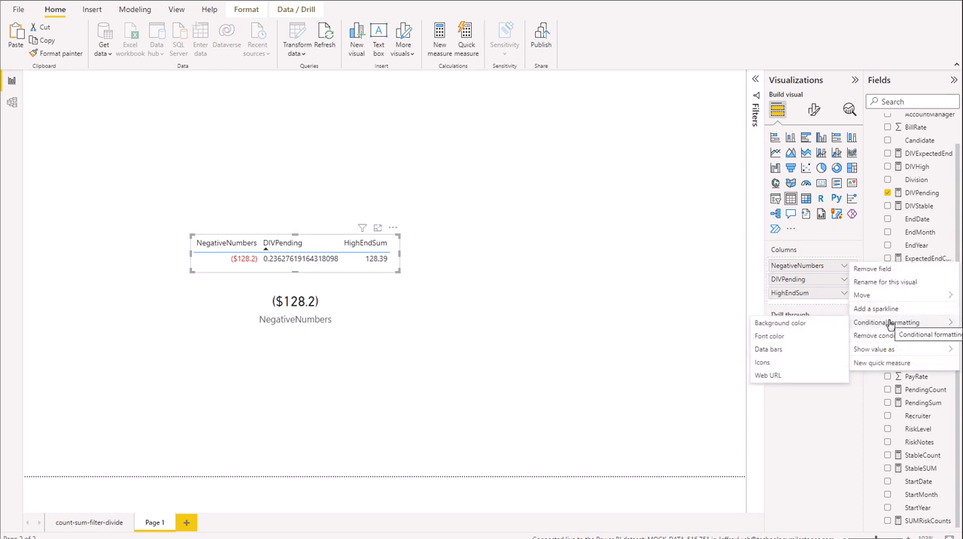
left_click(786, 342)
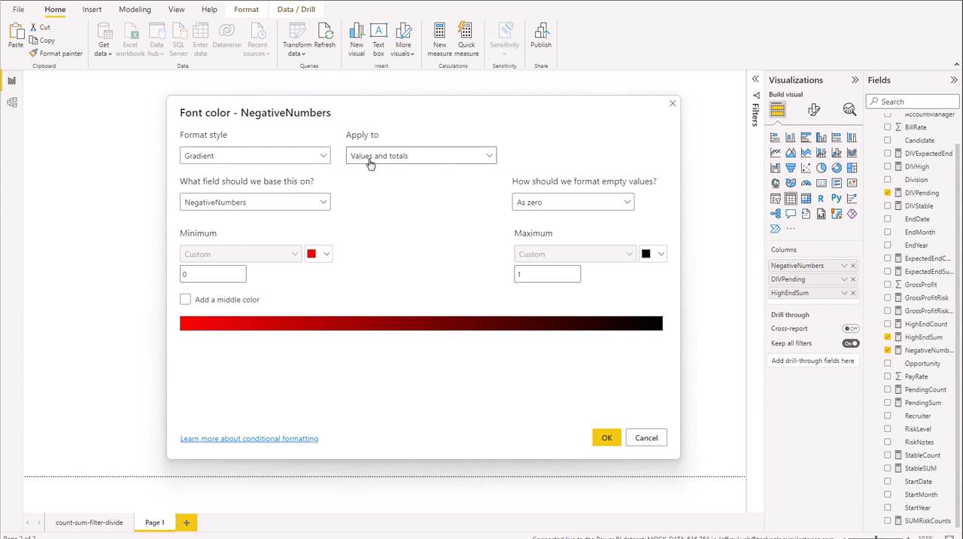
Examine the scope and base field choices of the font color formatting, and close the settings without saving.
left_click(399, 157)
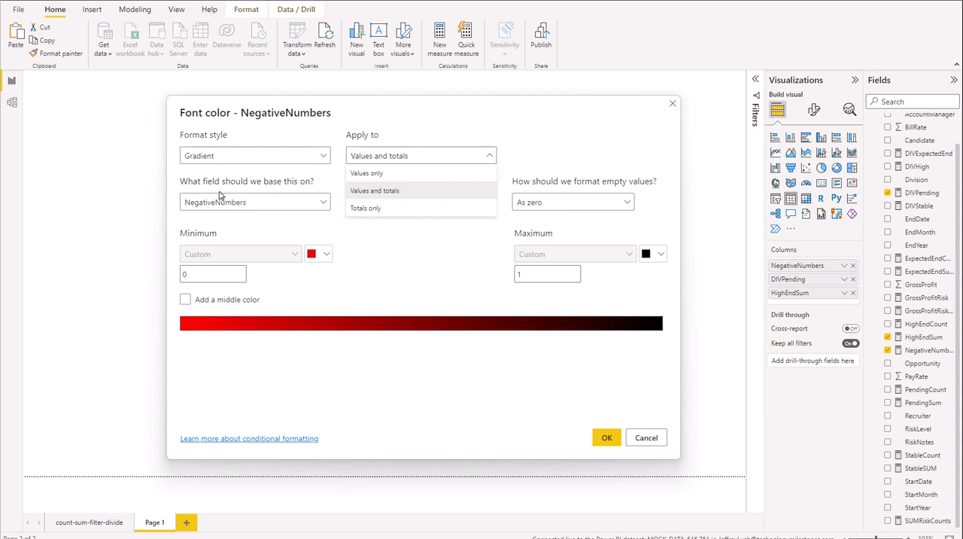
left_click(260, 209)
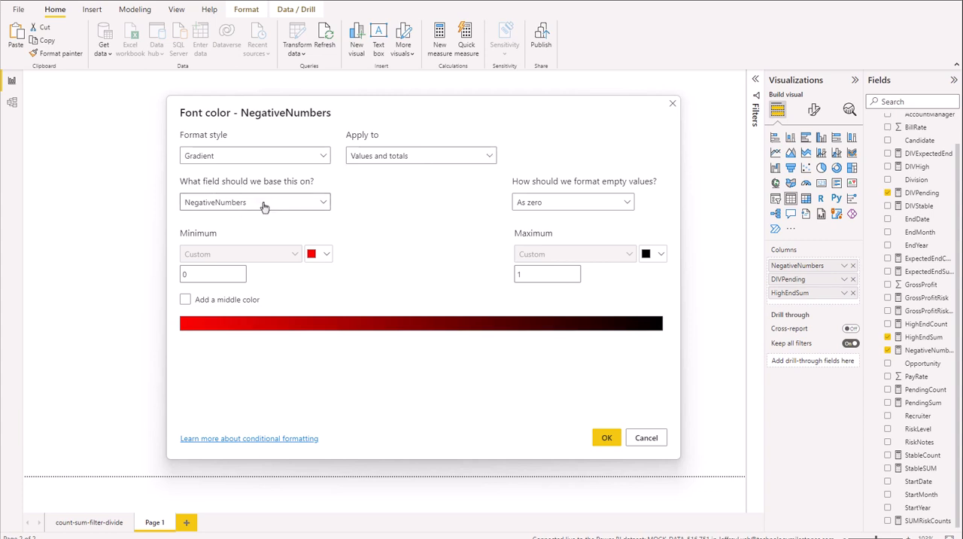
left_click(323, 204)
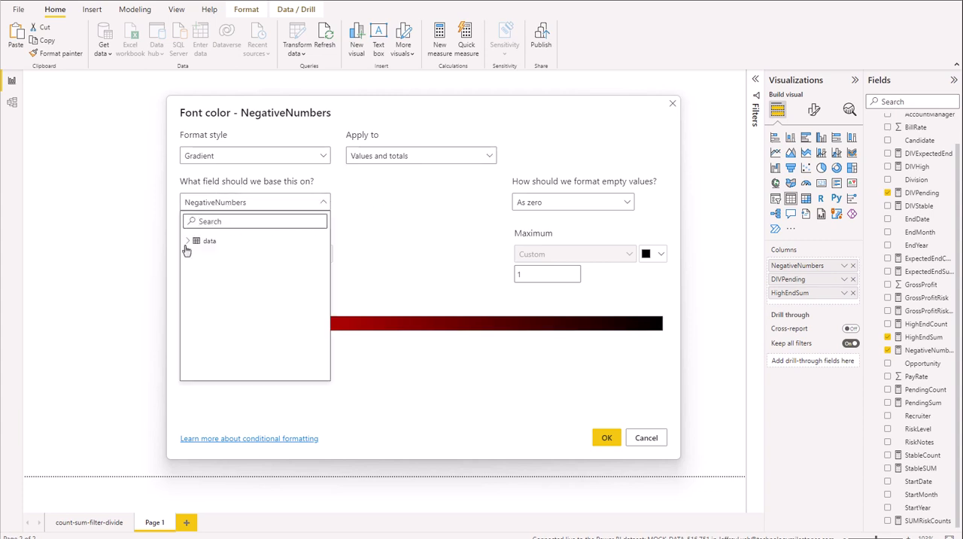
left_click(190, 241)
left_click(393, 241)
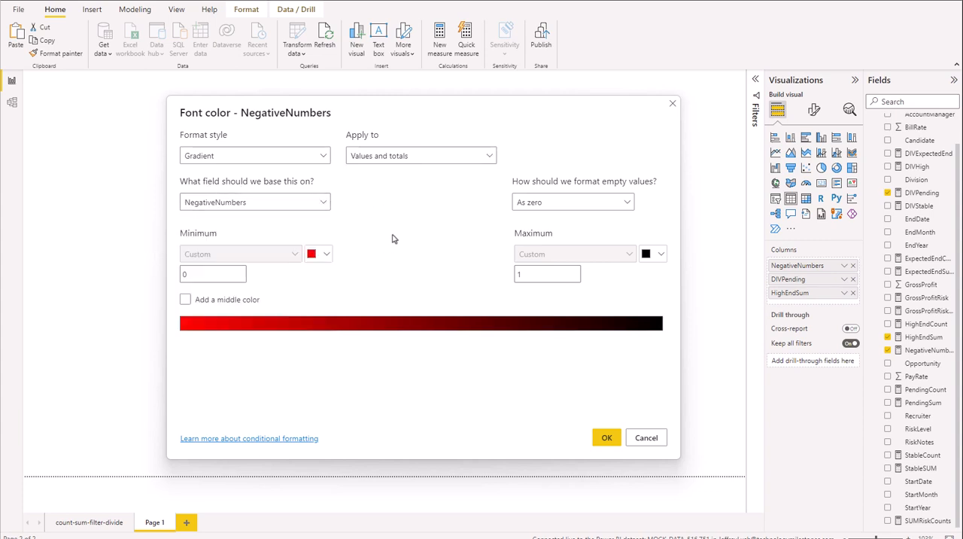
left_click(645, 439)
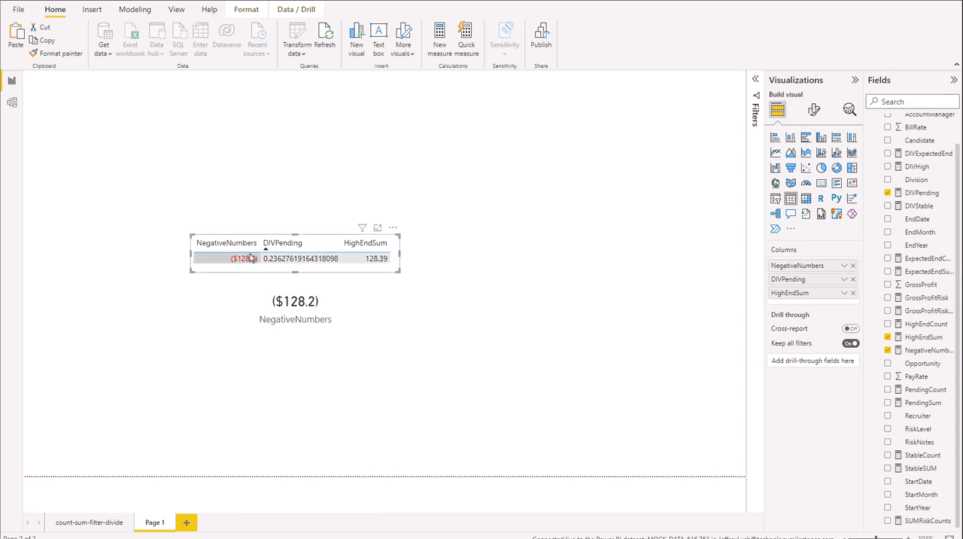
Review the card's NegativeNumbers measure formula and the conditional formatting options of the table's NegativeNumbers column.
left_click(334, 297)
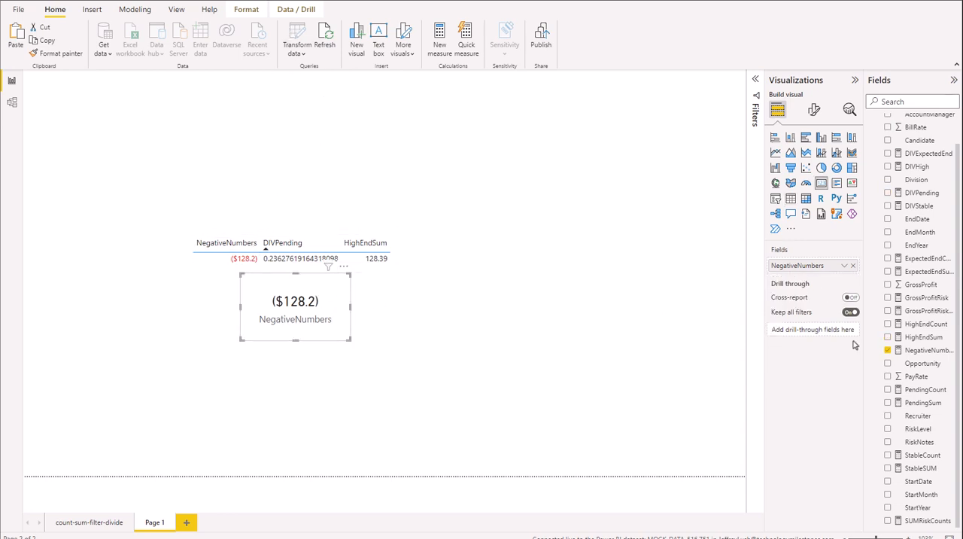
left_click(926, 349)
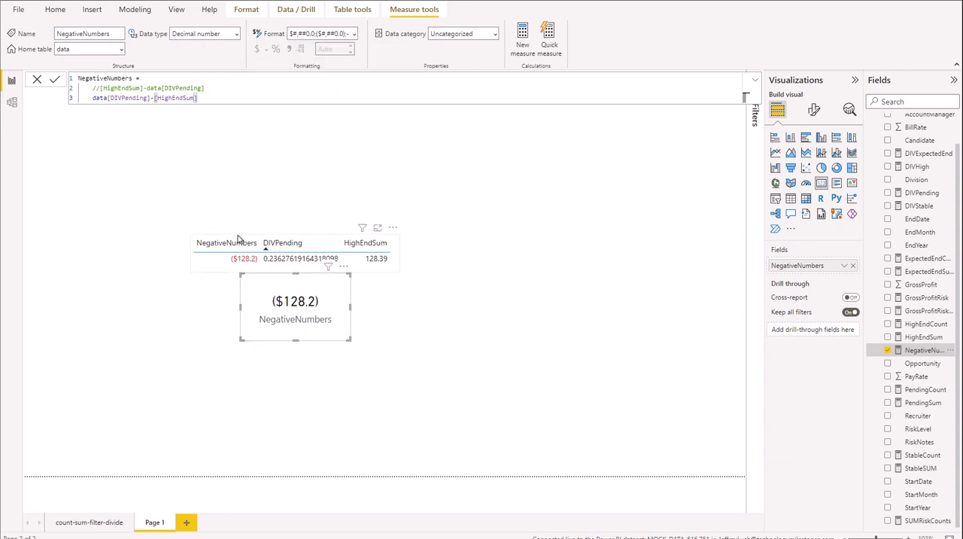
left_click(207, 261)
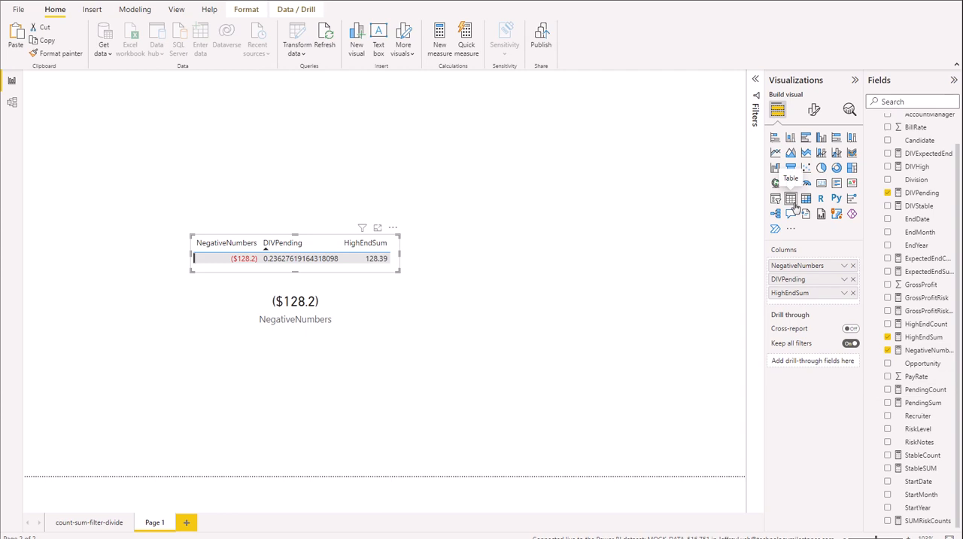
right_click(812, 265)
mouse_move(700, 322)
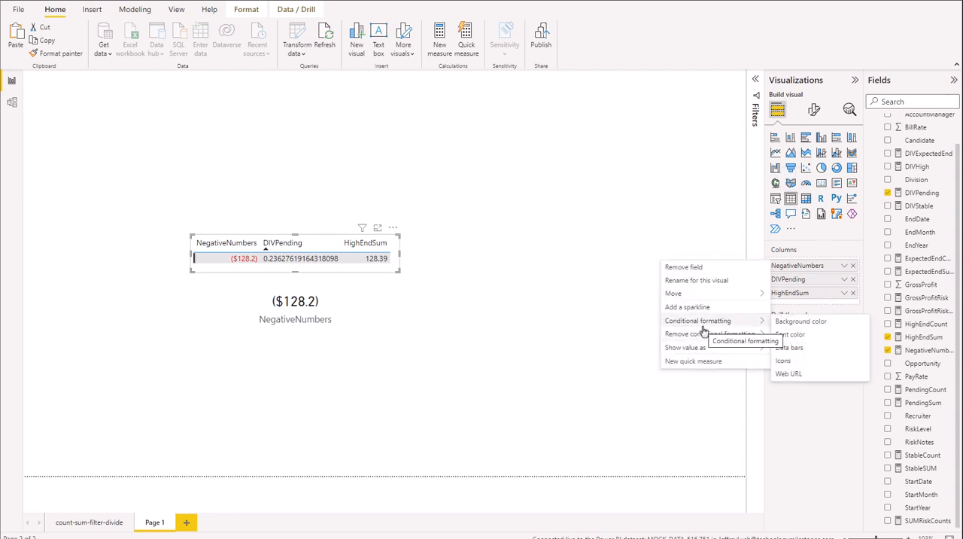
left_click(567, 210)
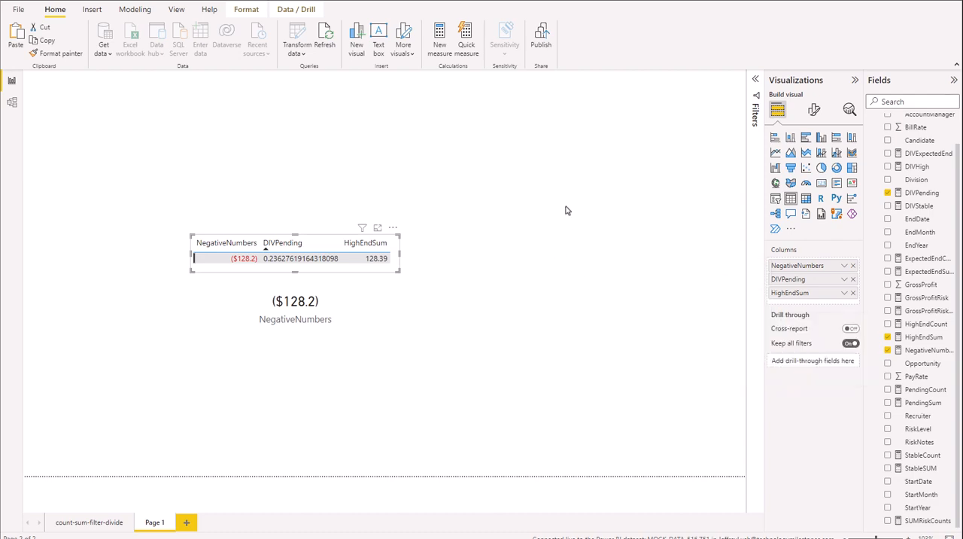